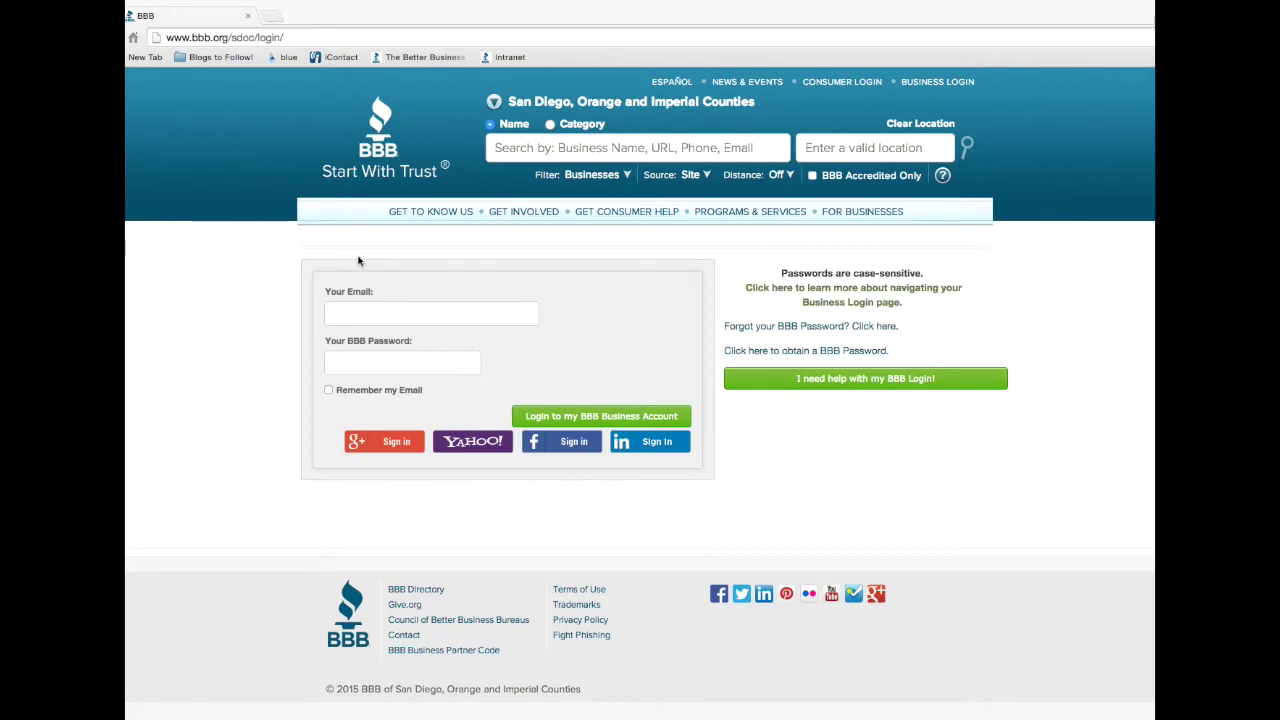
Log in with the saved account e-mail and password, then go to Add Photos & Videos
left_click(355, 312)
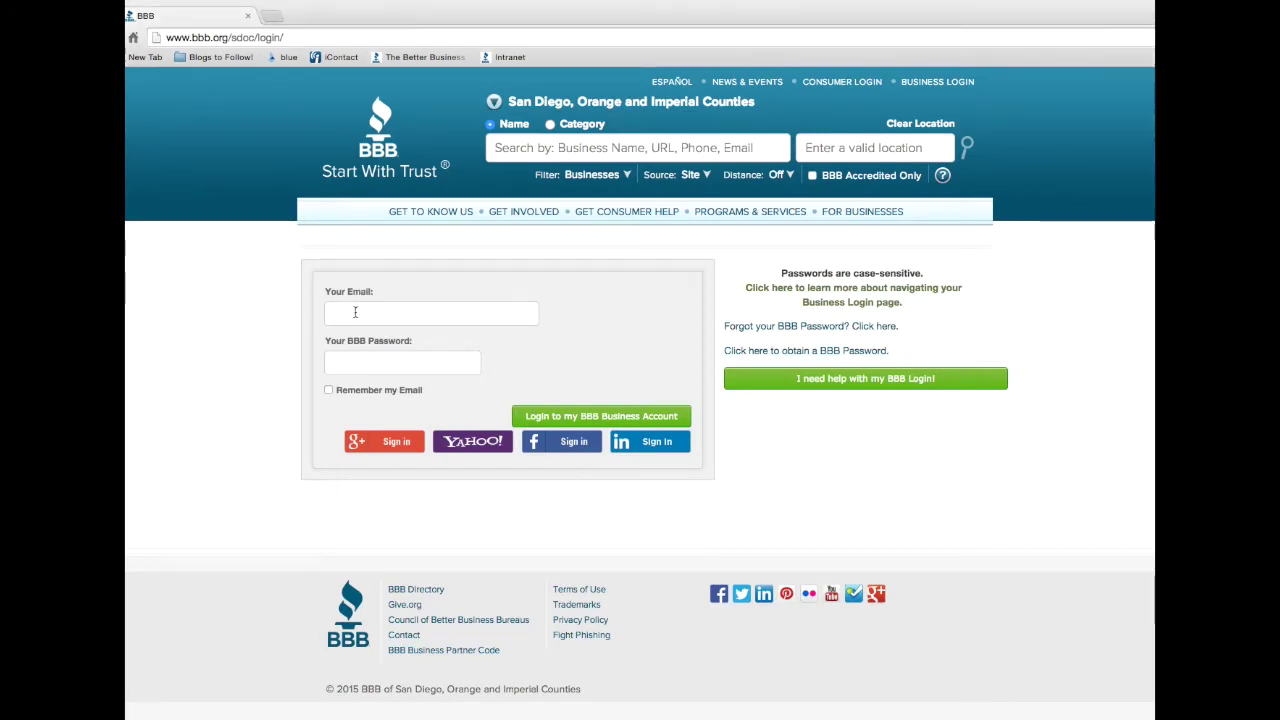
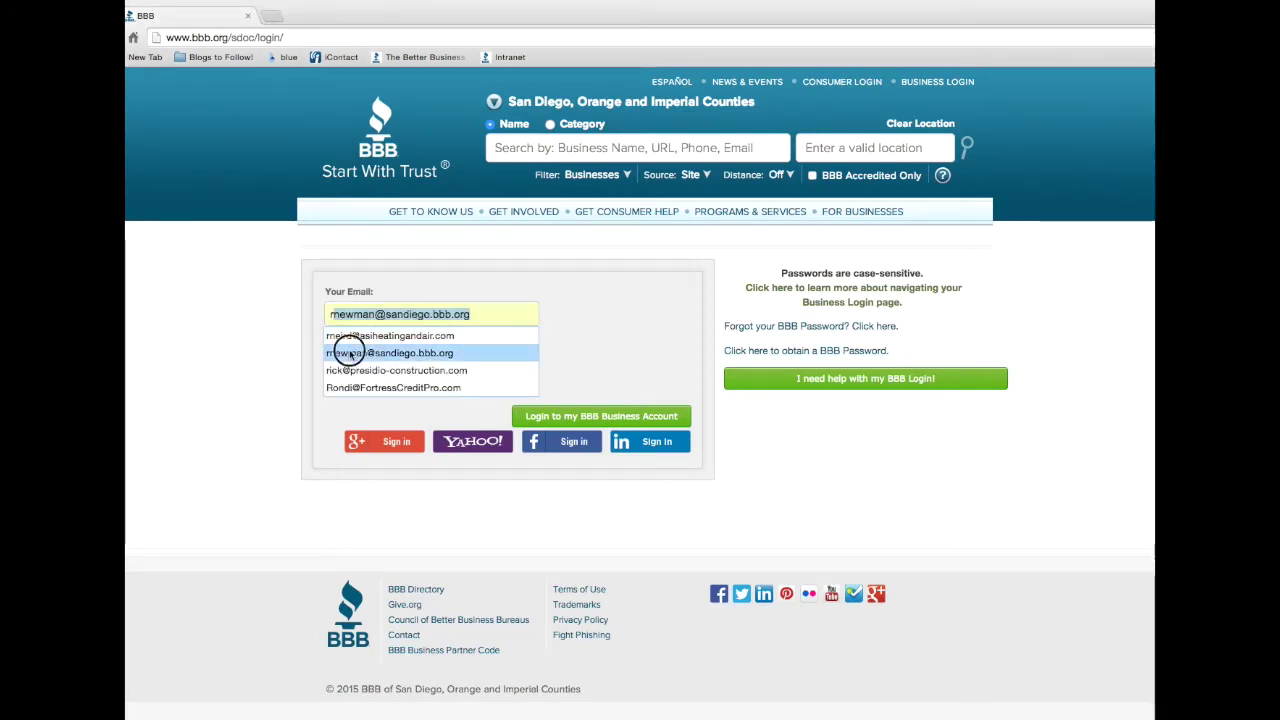
left_click(345, 352)
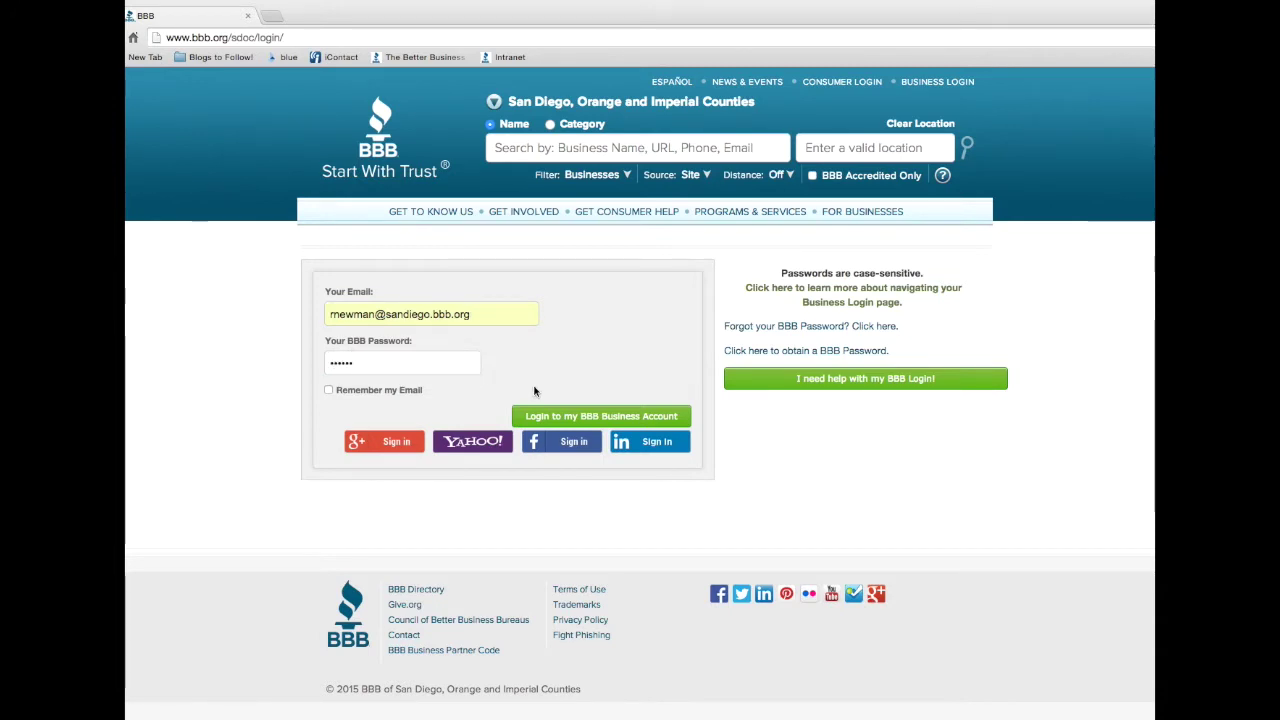
left_click(598, 414)
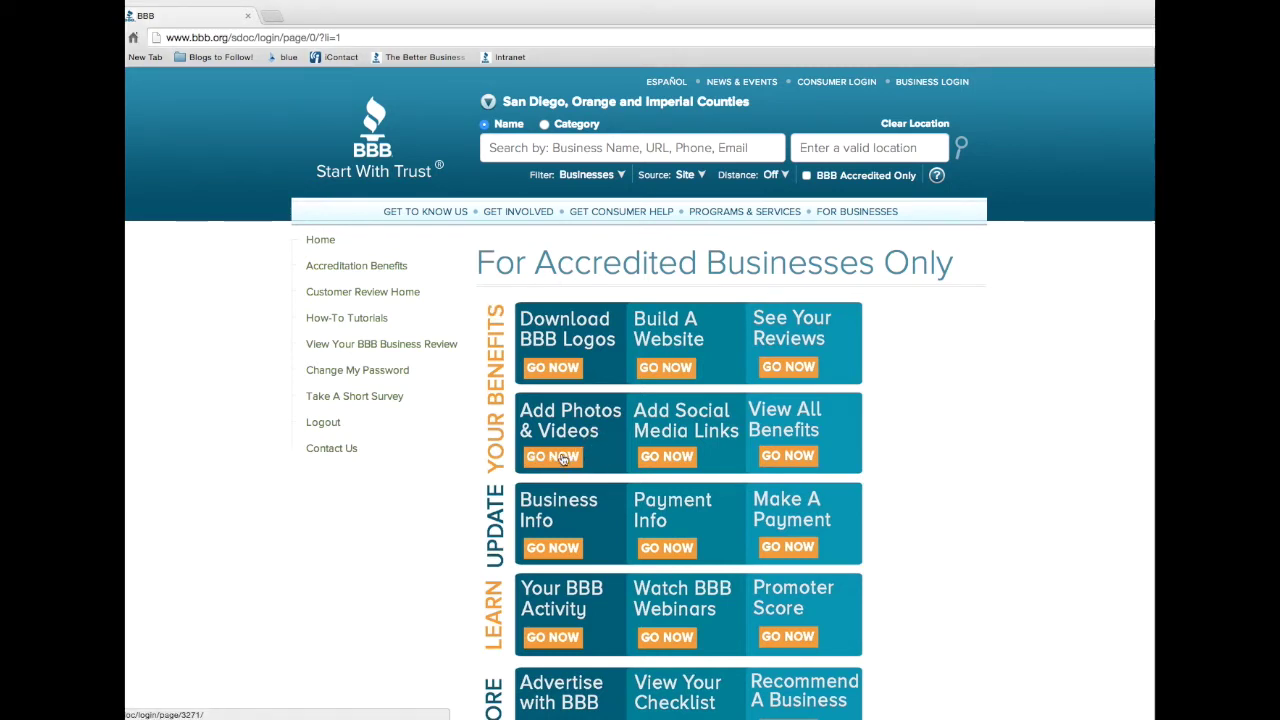
left_click(562, 457)
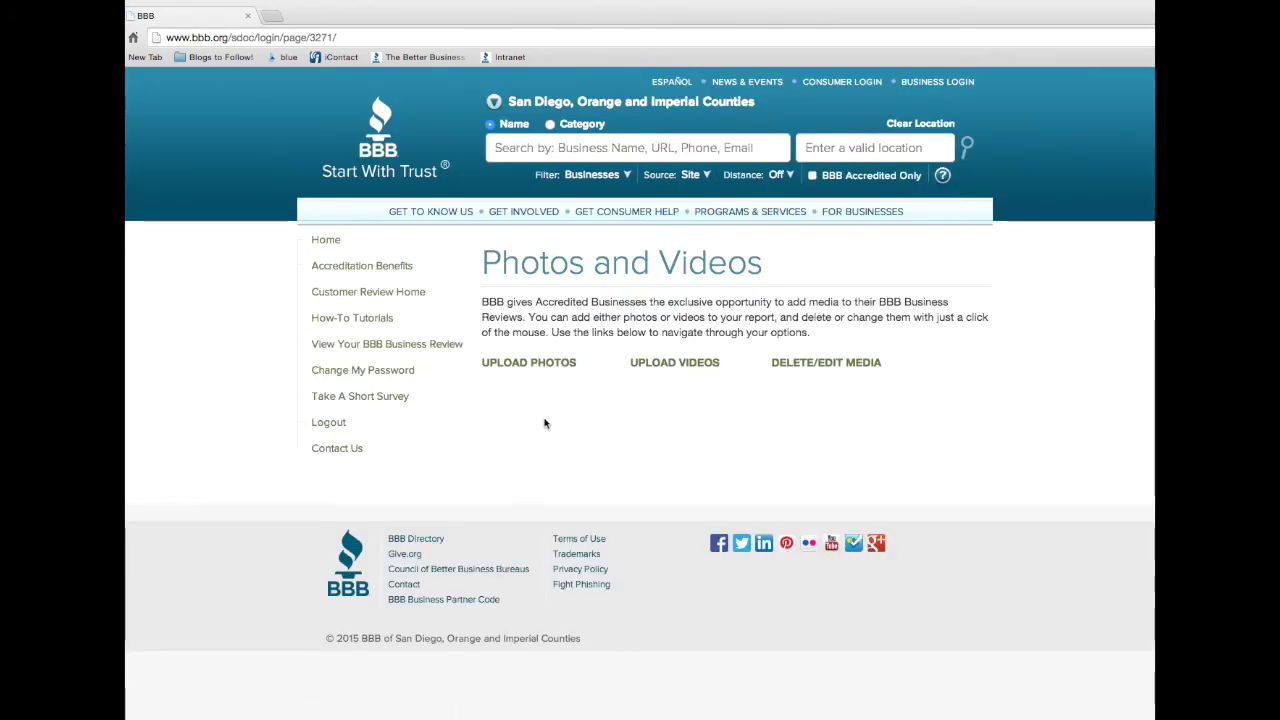
Go to the Upload Photos/Images page and scroll through its guidelines and existing images
left_click(535, 365)
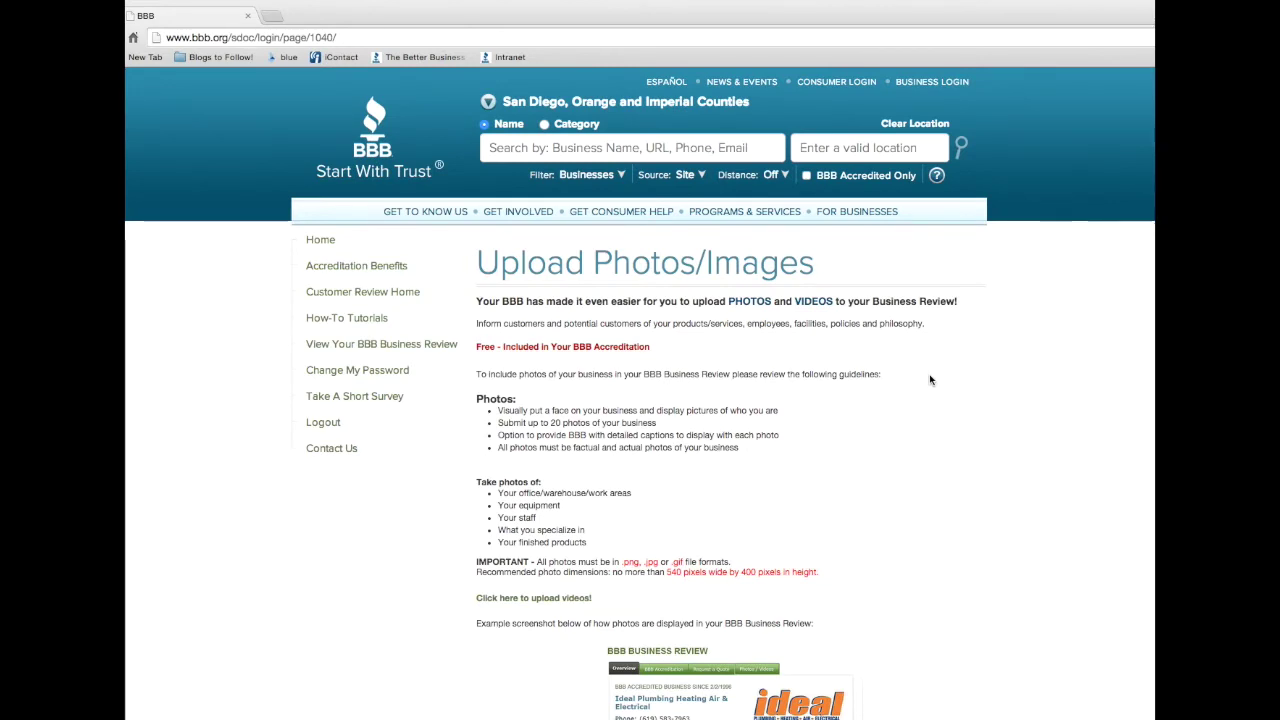
scroll(930, 380, "down", 5)
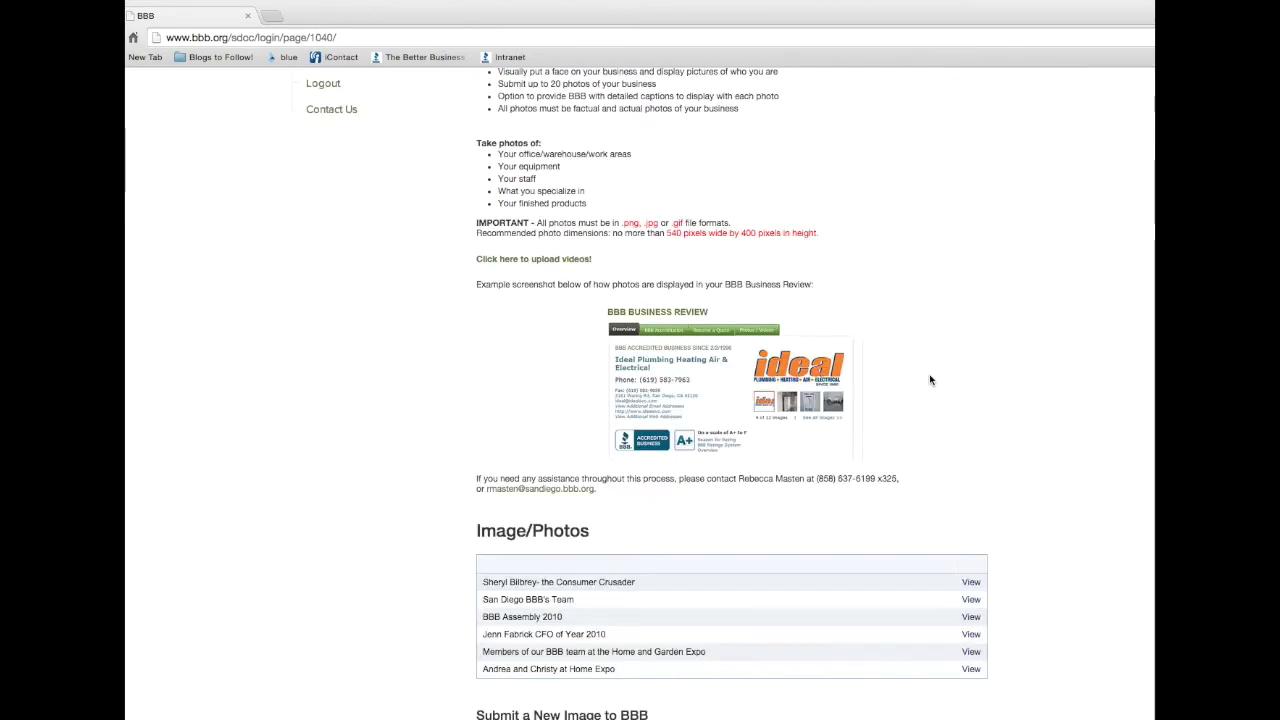
Give the new image title 'BBB.org' and caption 'website', then bring up the file picker
scroll(930, 380, "down", 5)
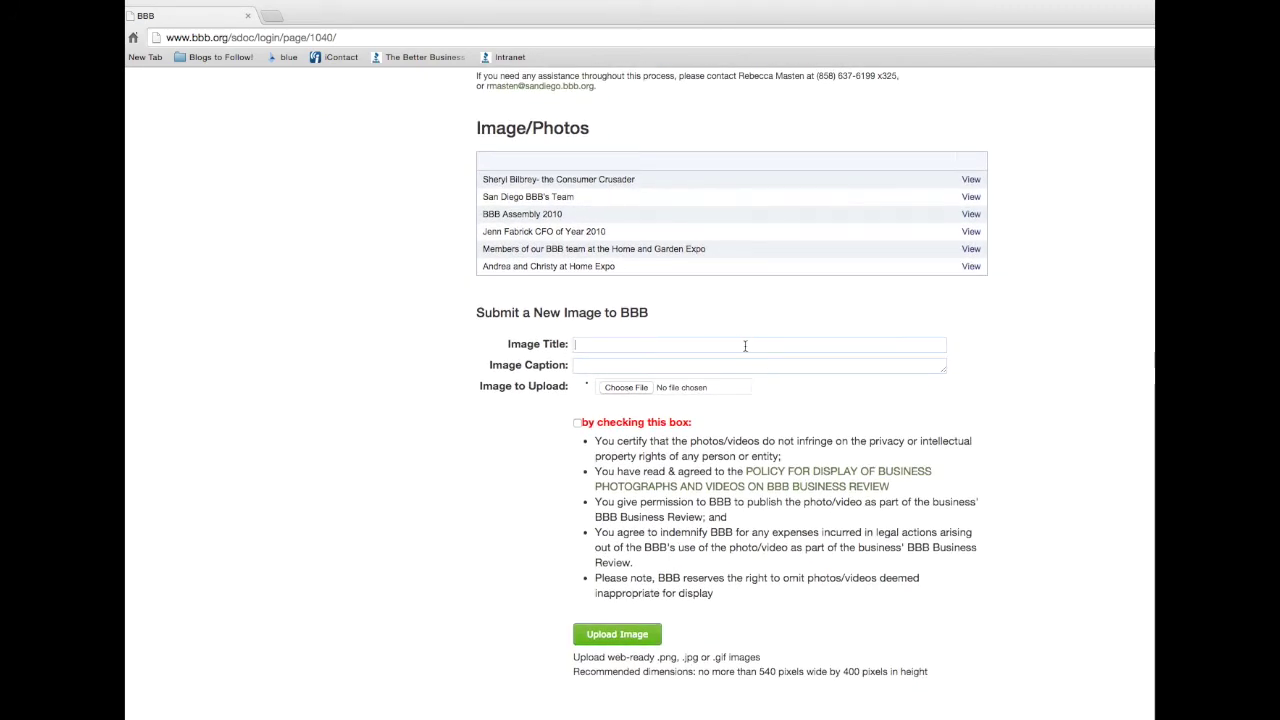
type("BBB.org")
left_click(576, 365)
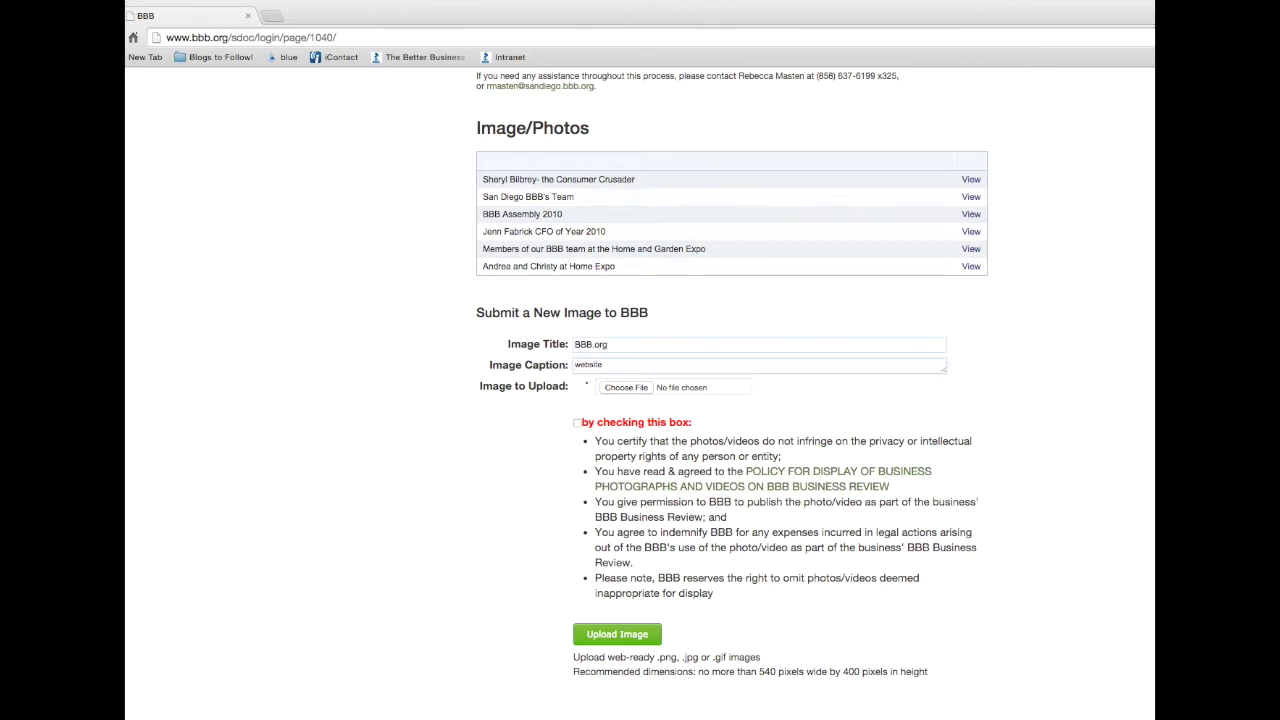
left_click(628, 387)
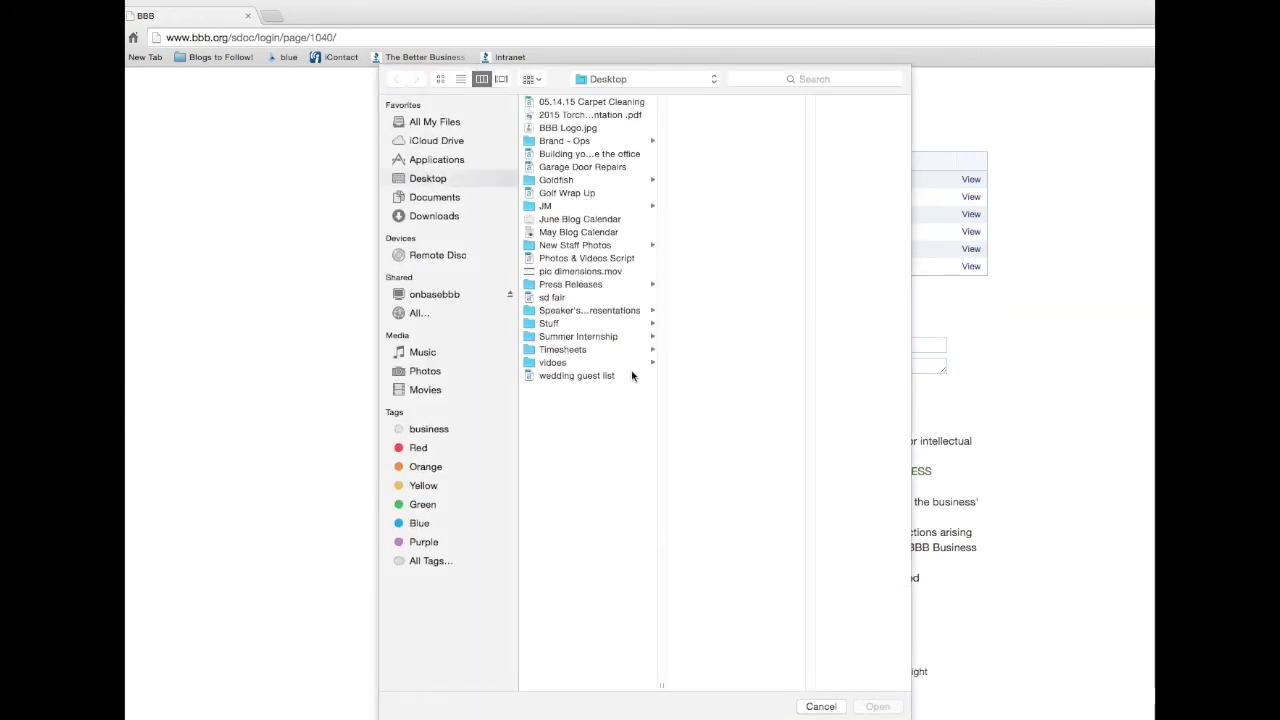
Attach BBB Logo.jpg, accept the photo terms, and submit the image
left_click(587, 130)
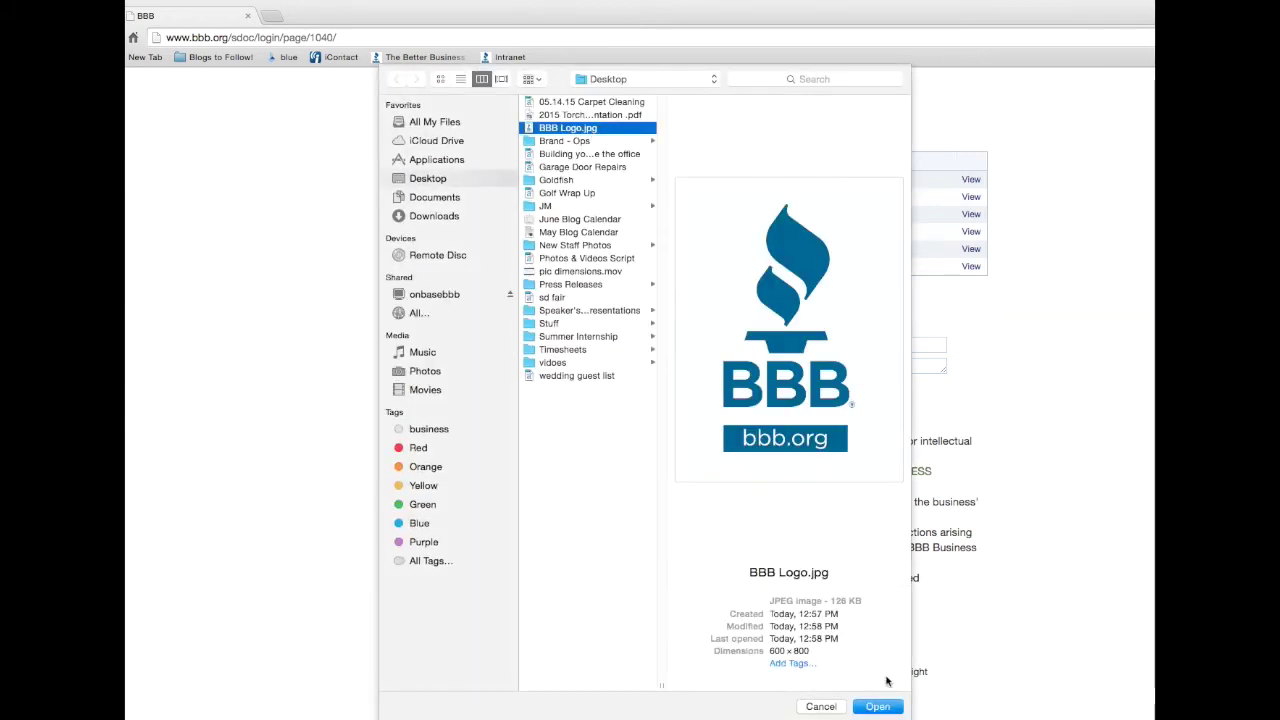
left_click(880, 707)
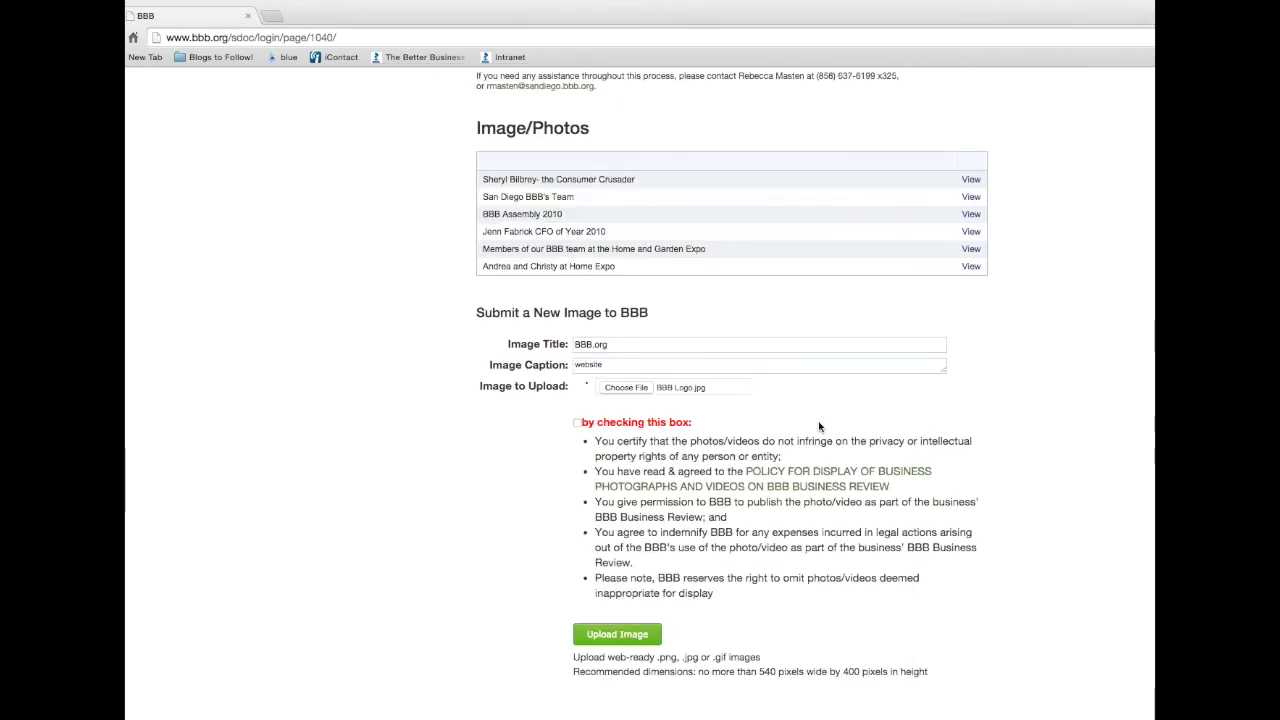
left_click(577, 423)
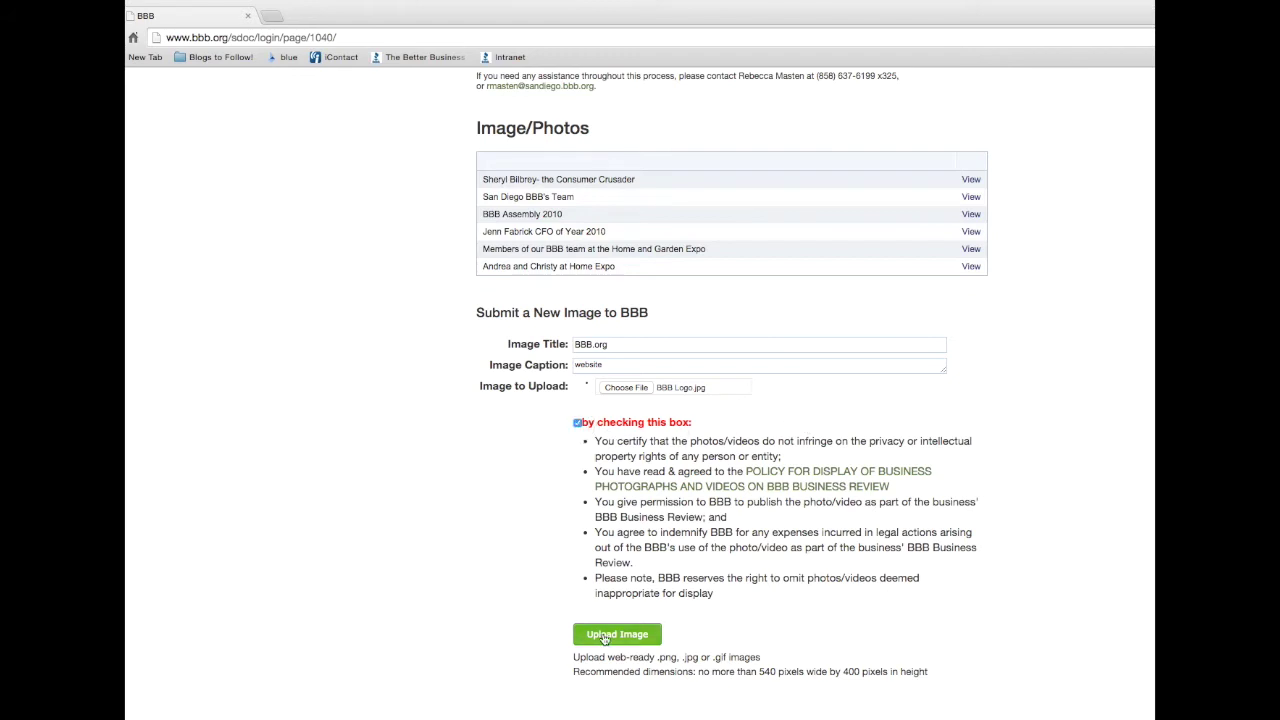
left_click(605, 636)
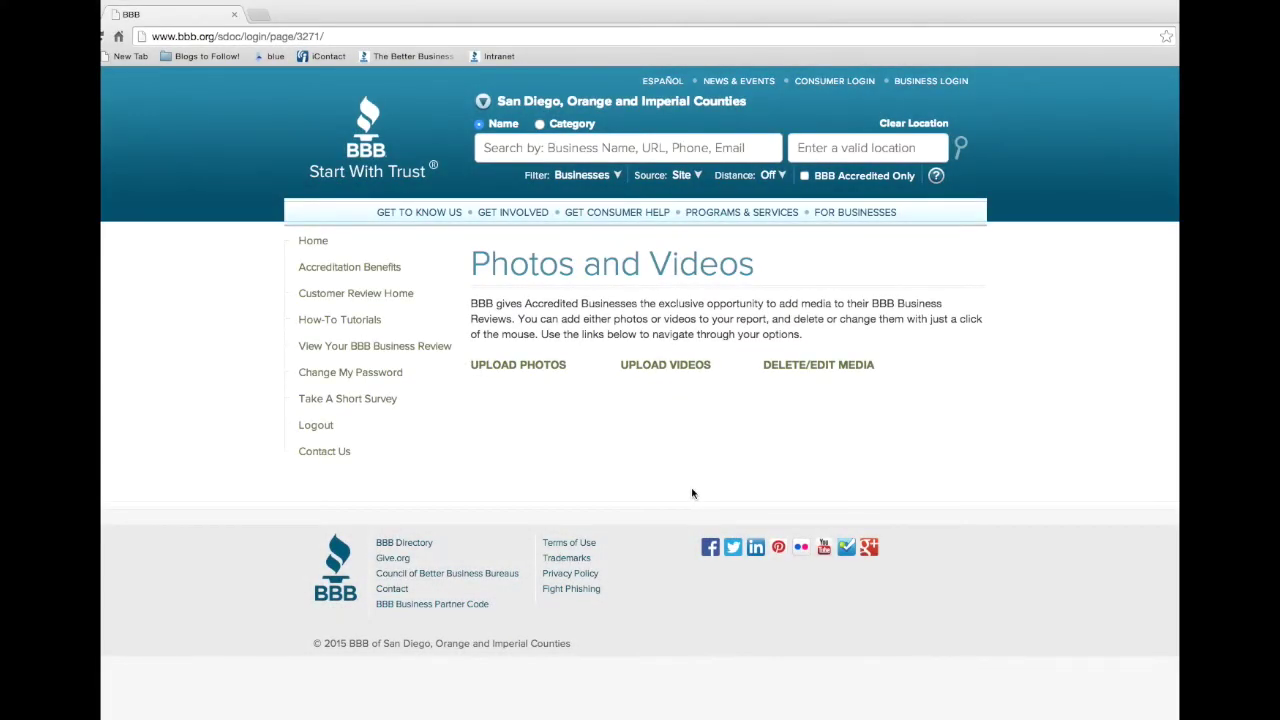
From the Upload Videos page, bring up the blank new-video submission form
left_click(676, 367)
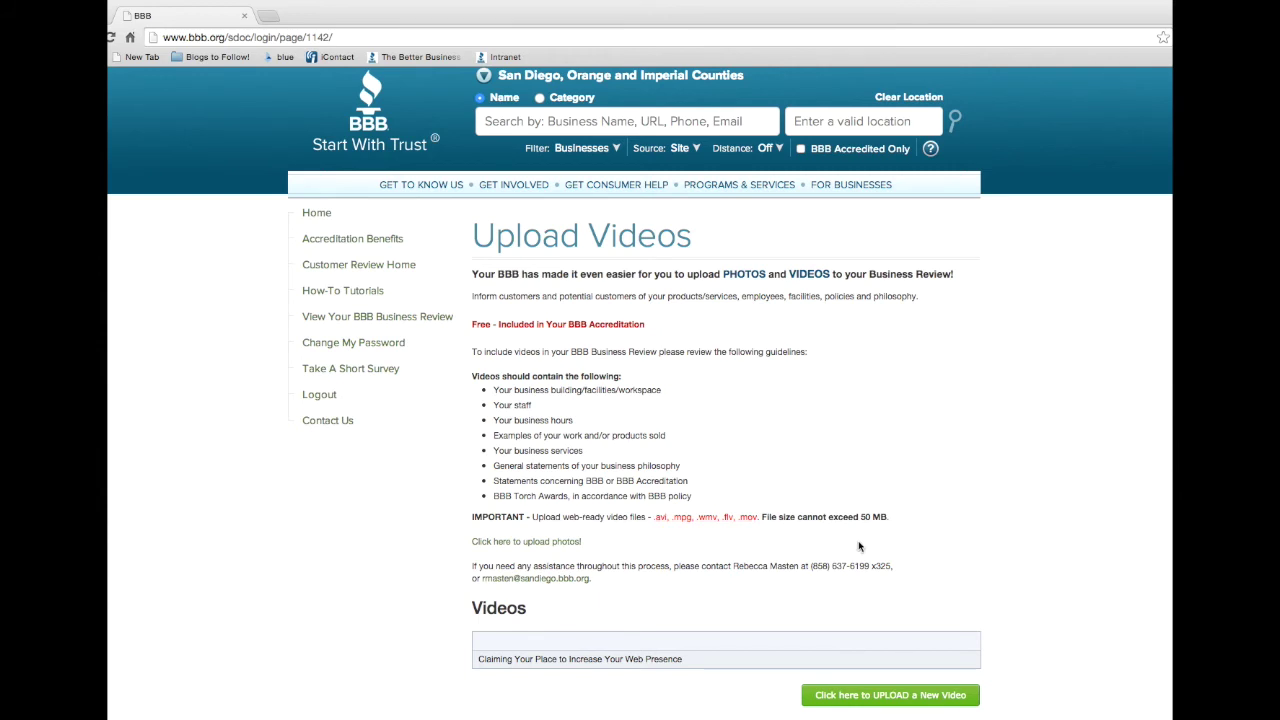
left_click(871, 696)
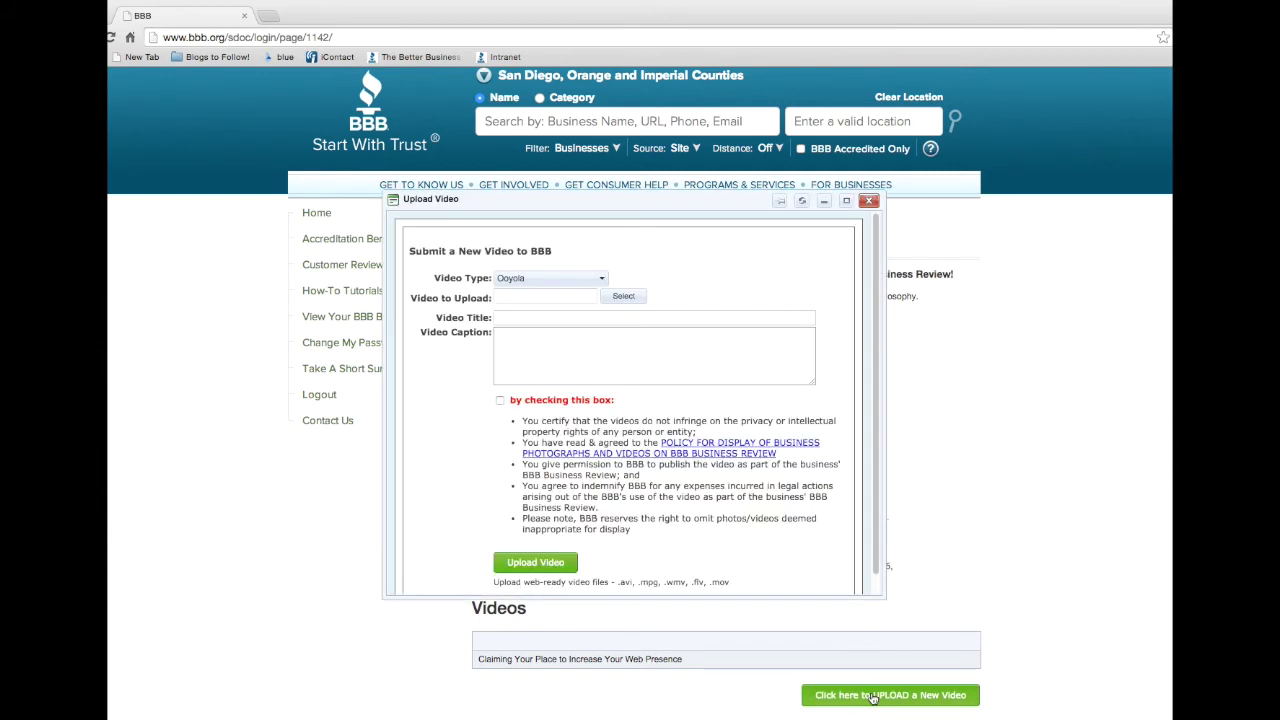
Set the video type to Ooyola and attach filesizes.mov
left_click(578, 277)
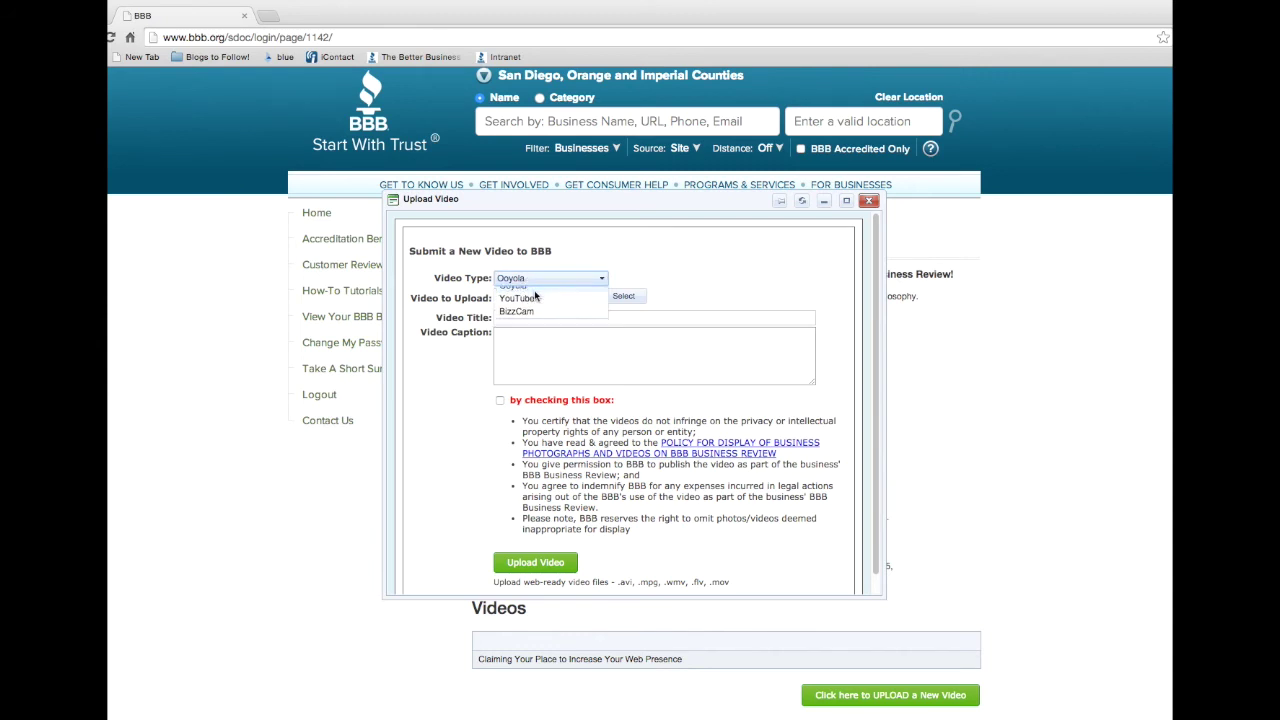
left_click(535, 294)
left_click(623, 297)
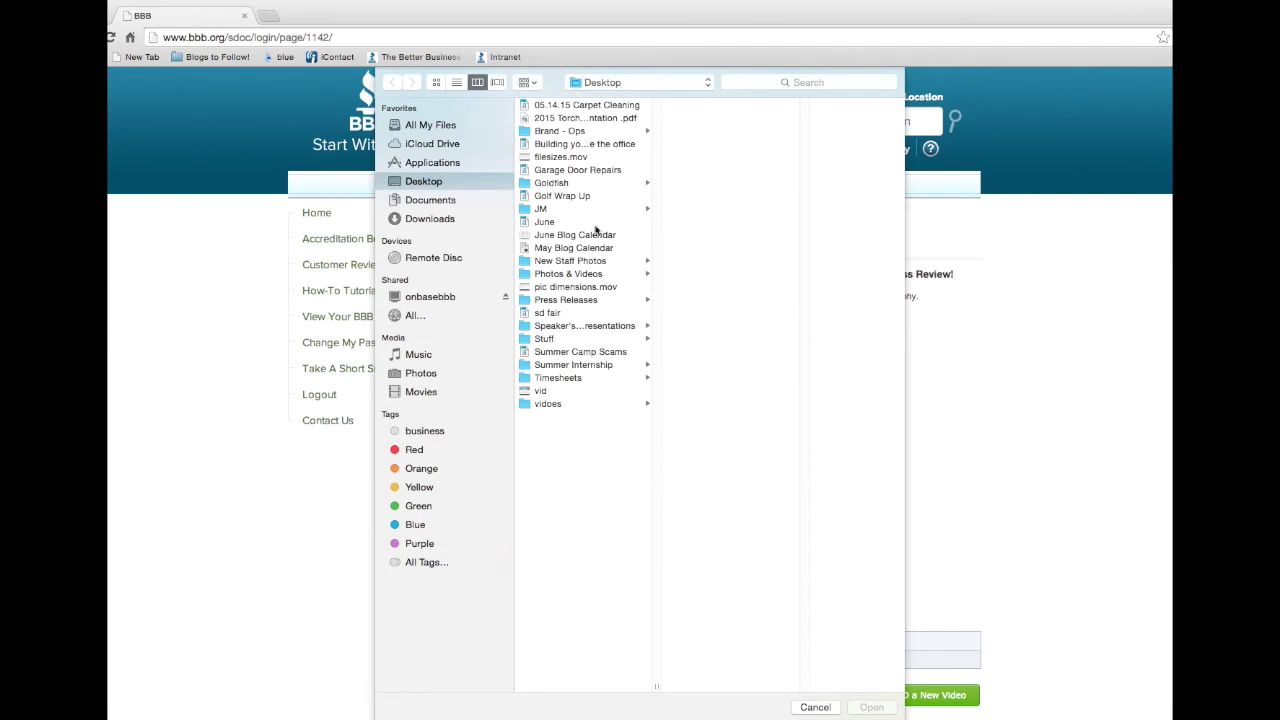
left_click(574, 157)
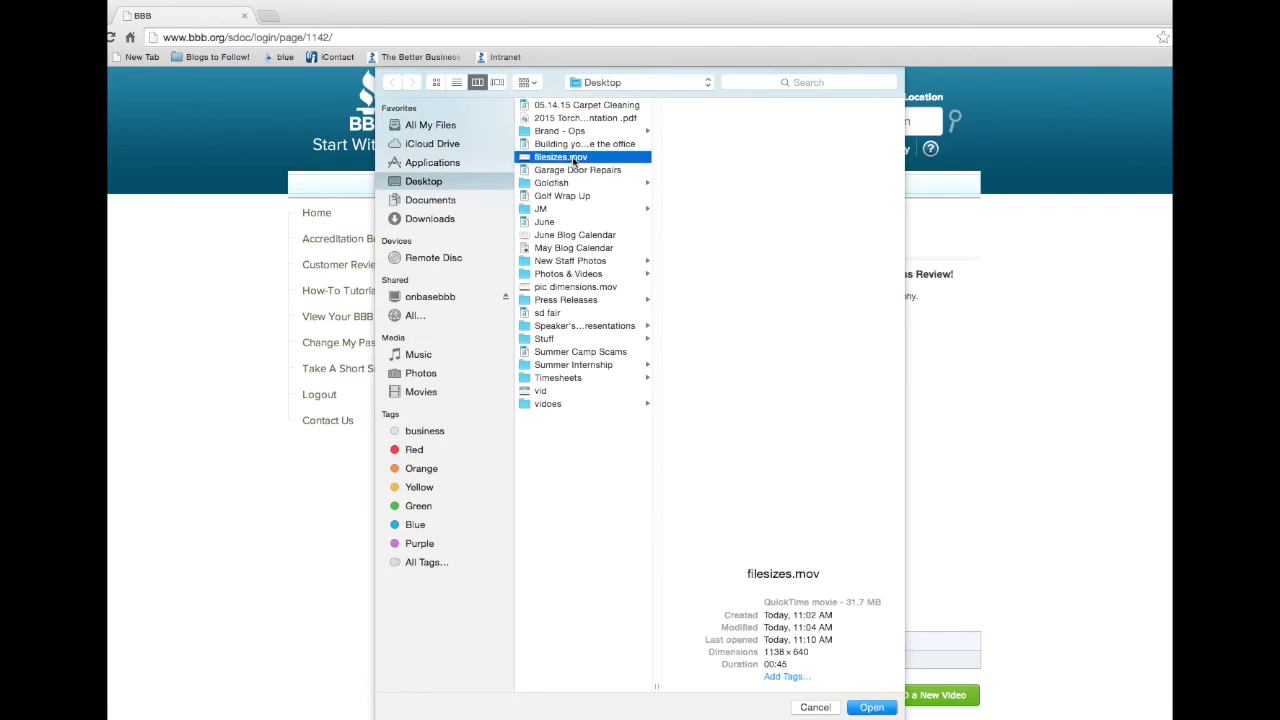
left_click(866, 707)
Title the video 'Webinar', caption it 'How to upload photos & videos', accept terms, and submit
left_click(576, 318)
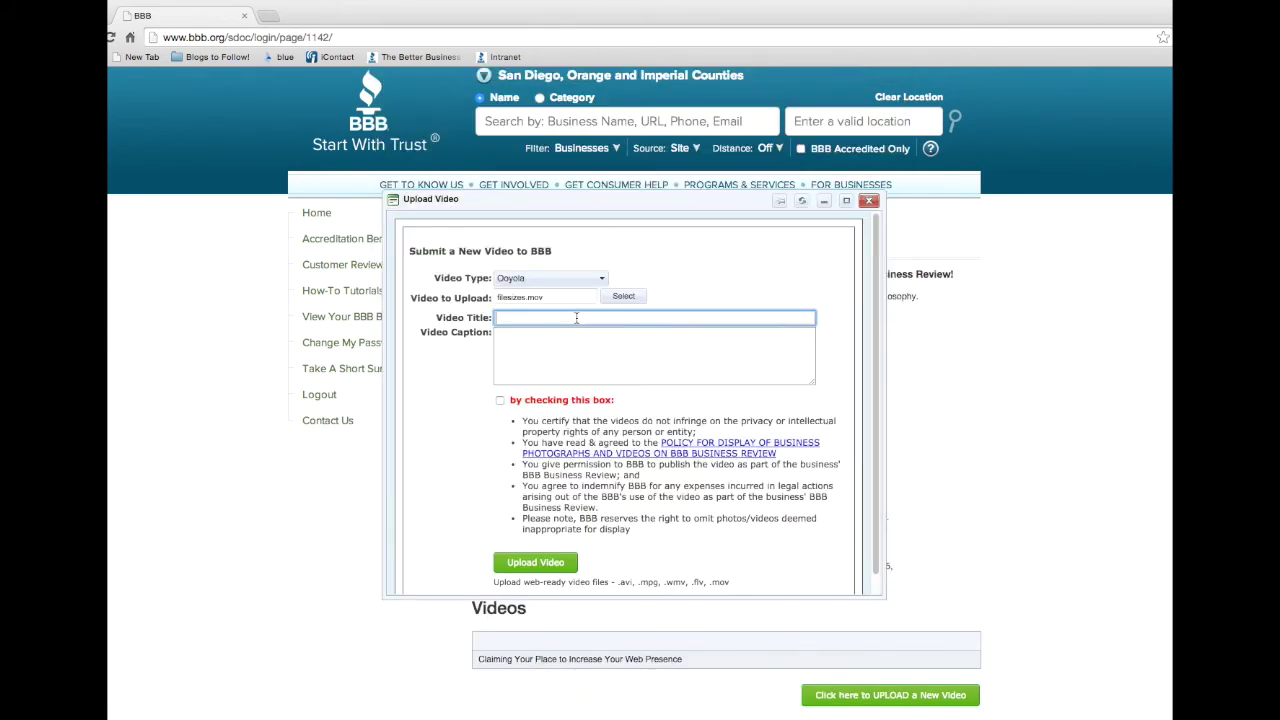
type("Webinar")
key("Tab")
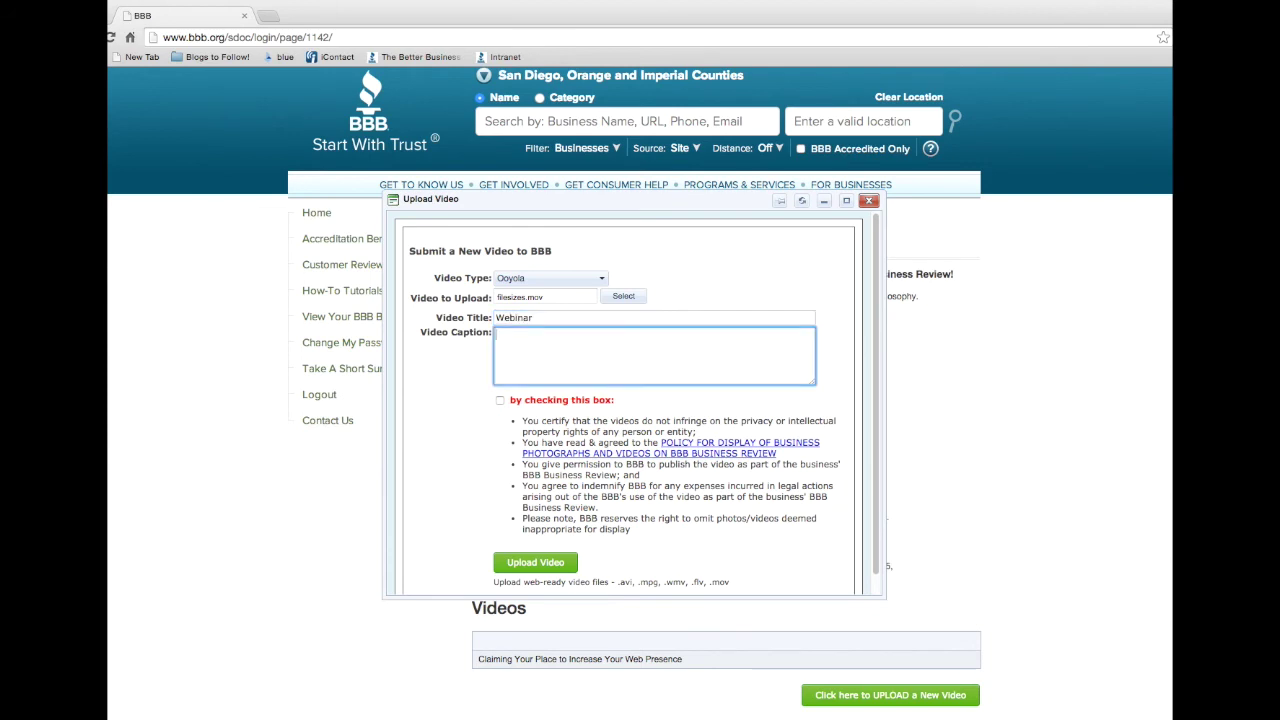
type("How to upload photos & videos")
left_click(500, 400)
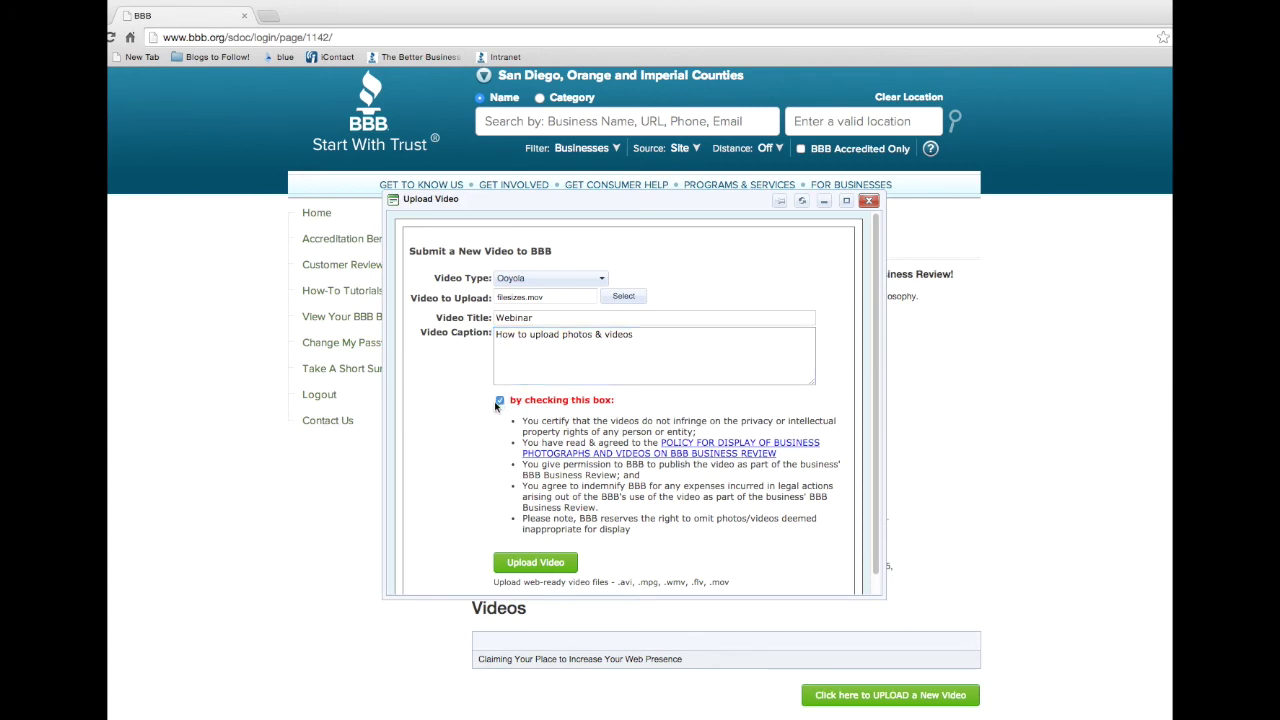
left_click(535, 563)
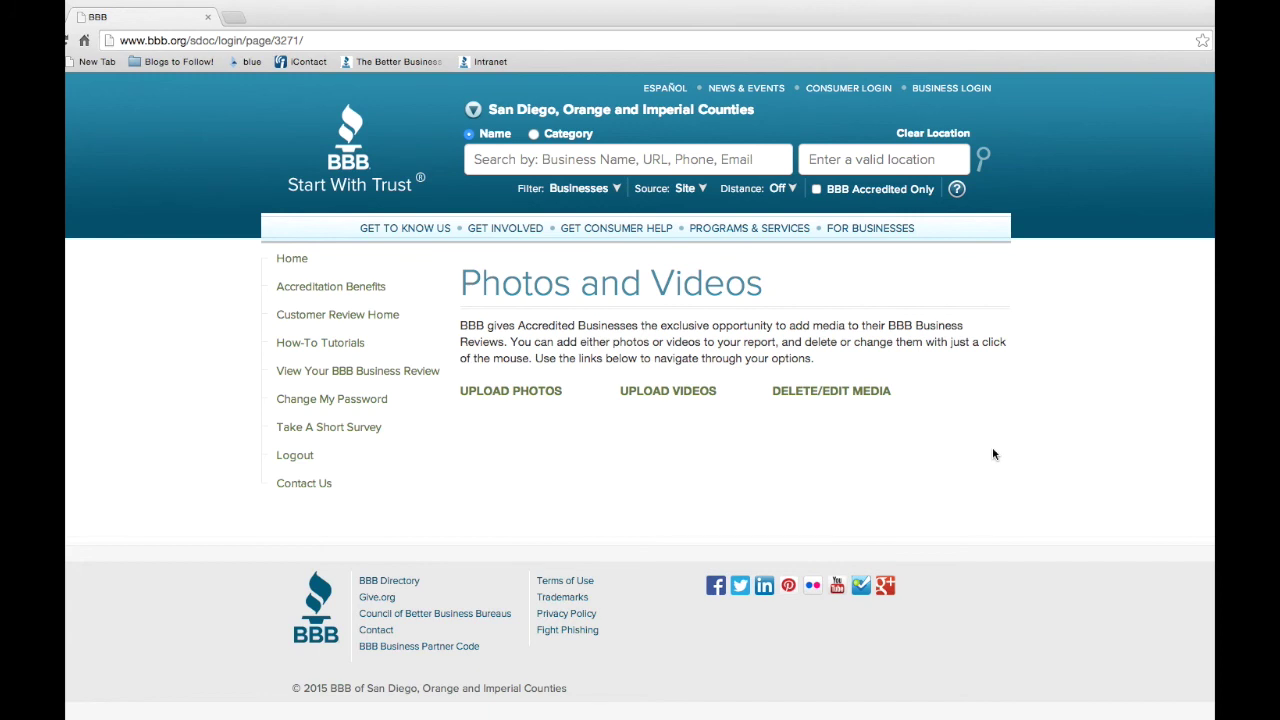
Request deletion of 1+ Photos/Videos with the description 'please remove logo' and submit it
left_click(851, 395)
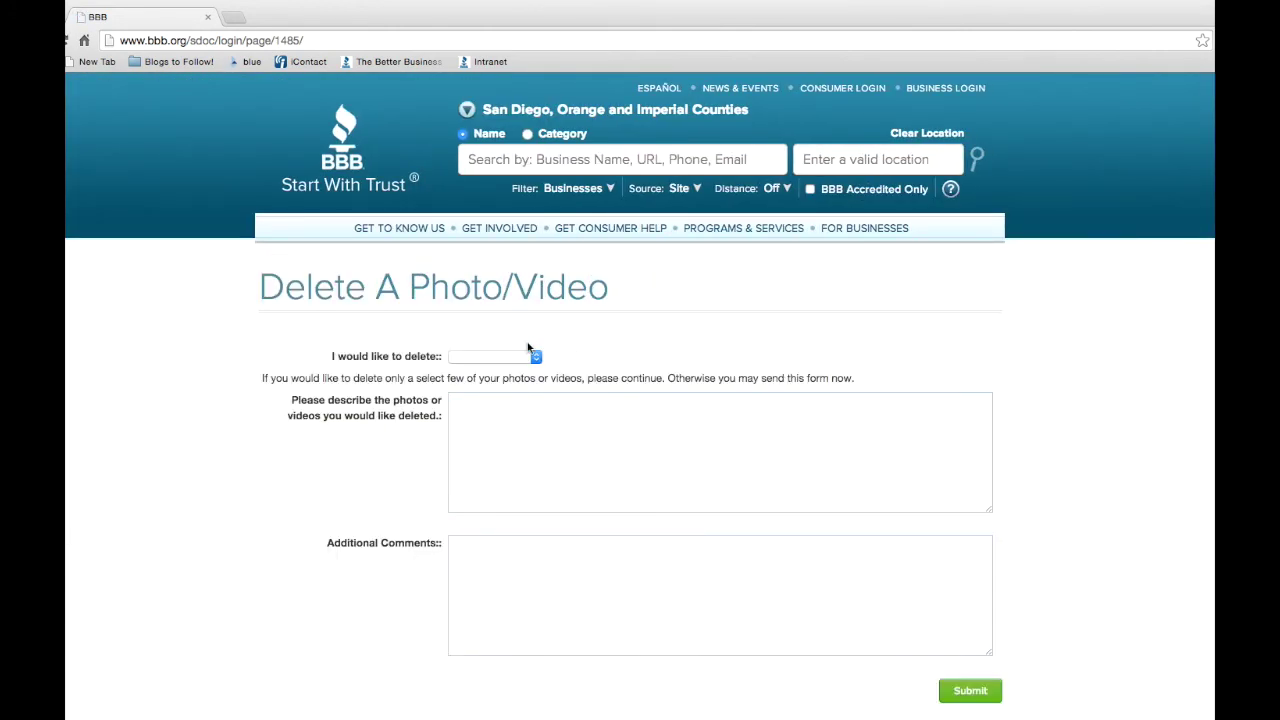
left_click(513, 357)
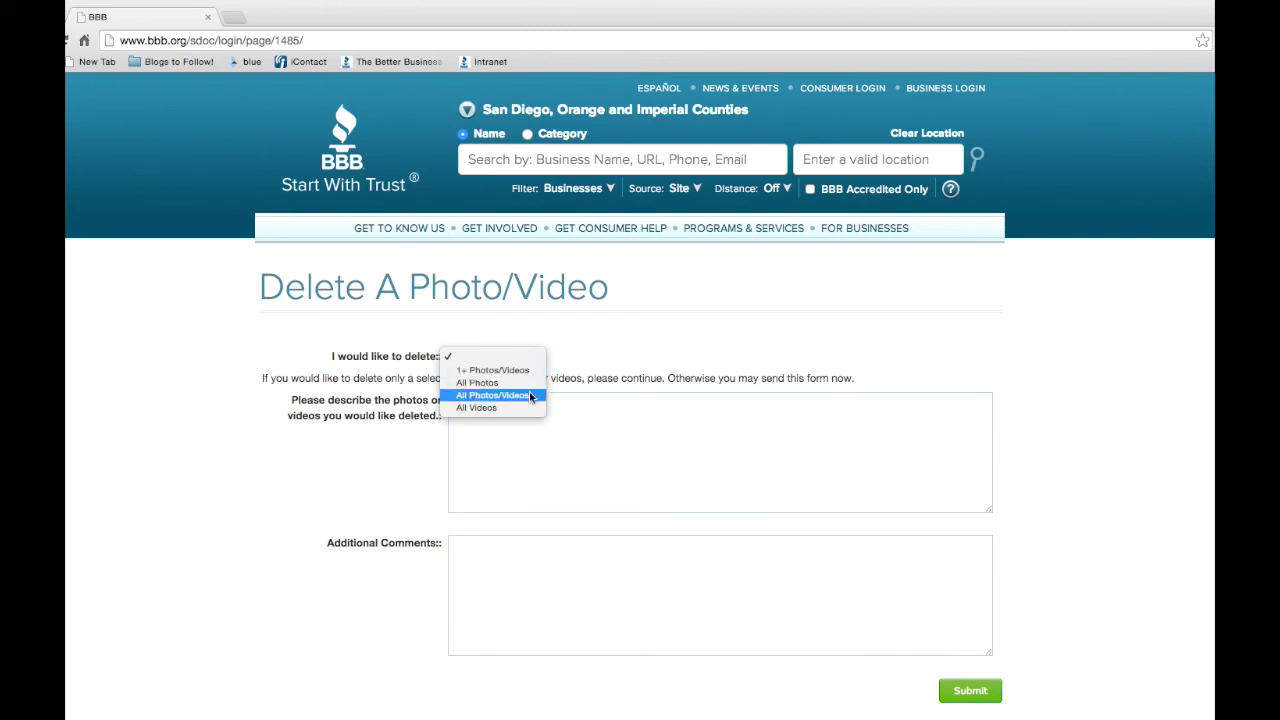
left_click(518, 370)
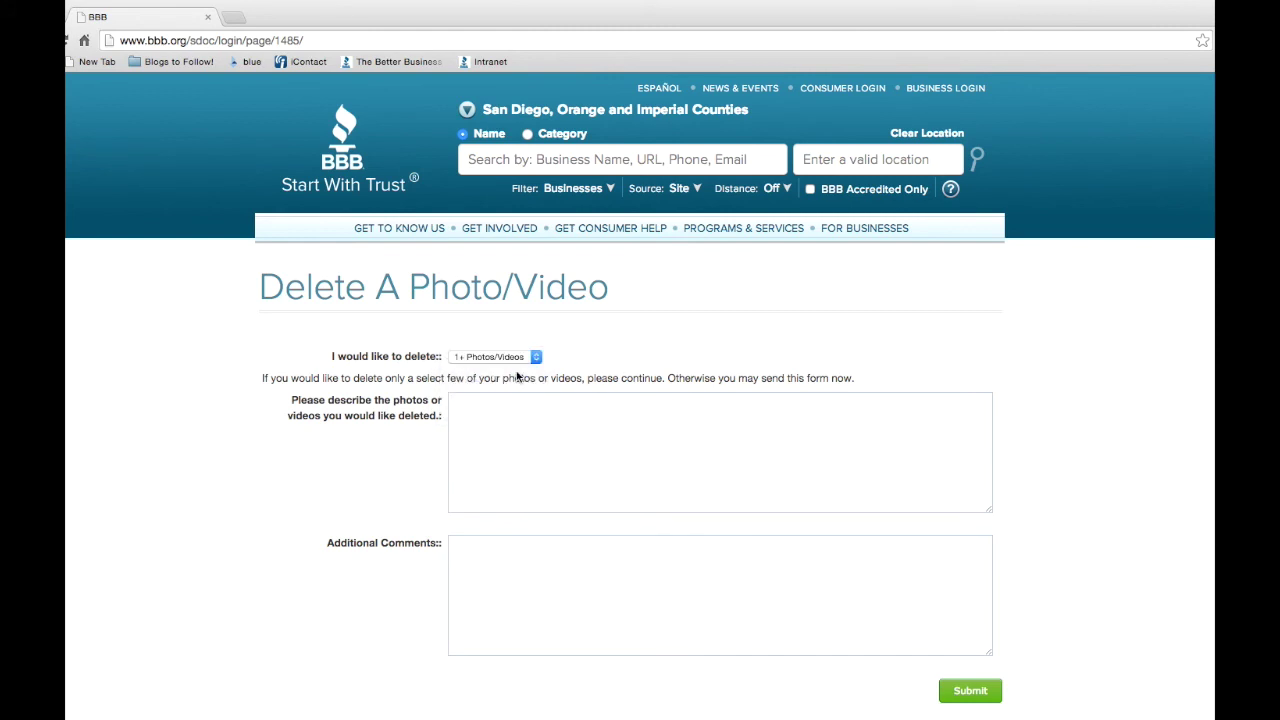
left_click(535, 414)
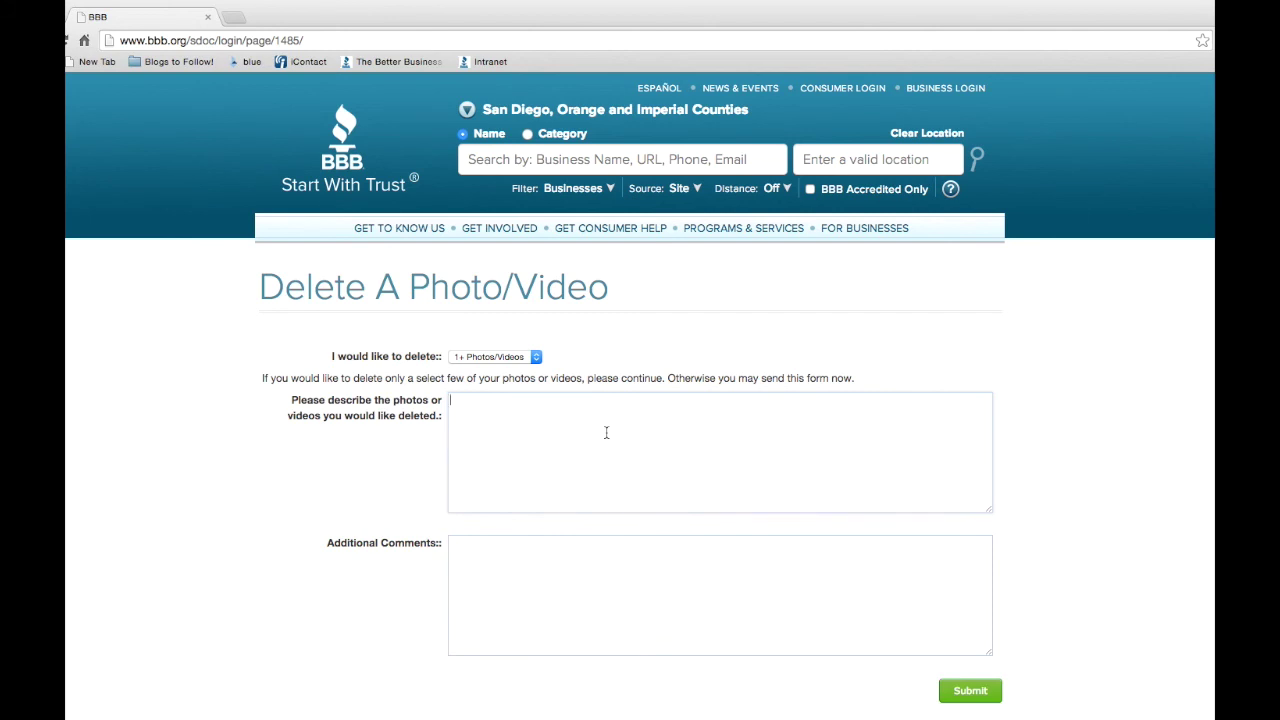
type("please remove logo.")
left_click(577, 572)
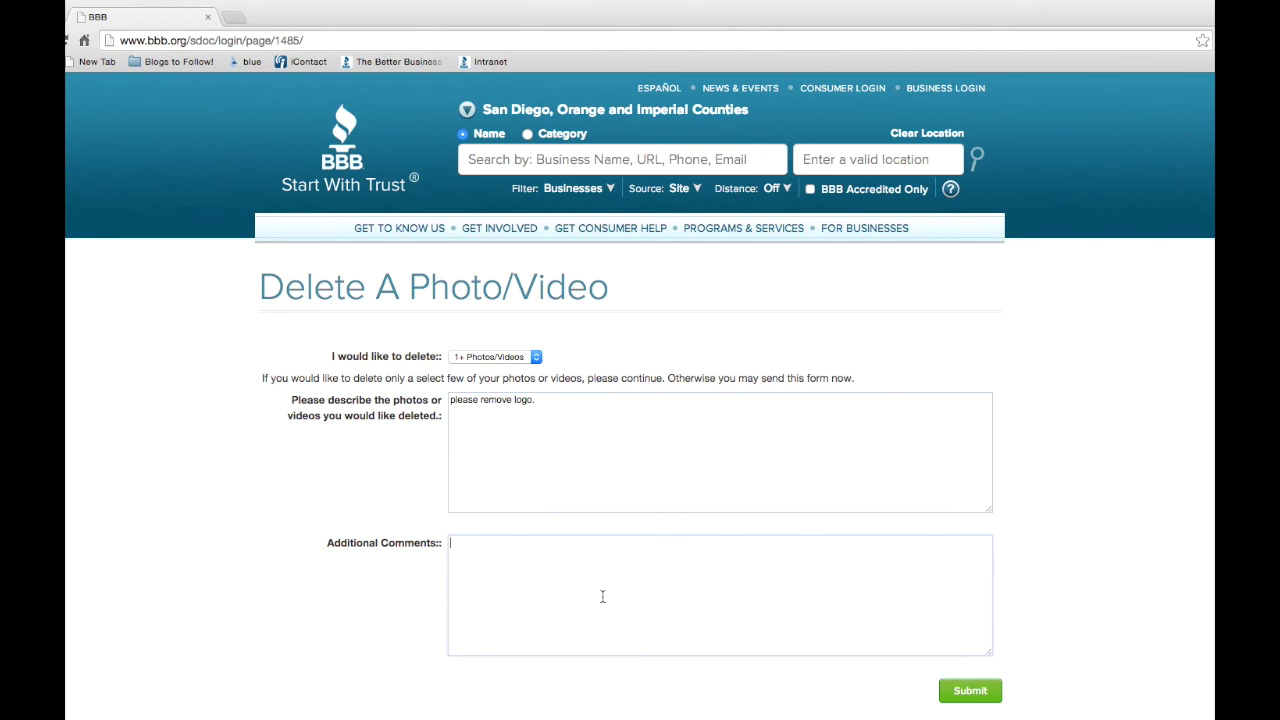
left_click(969, 692)
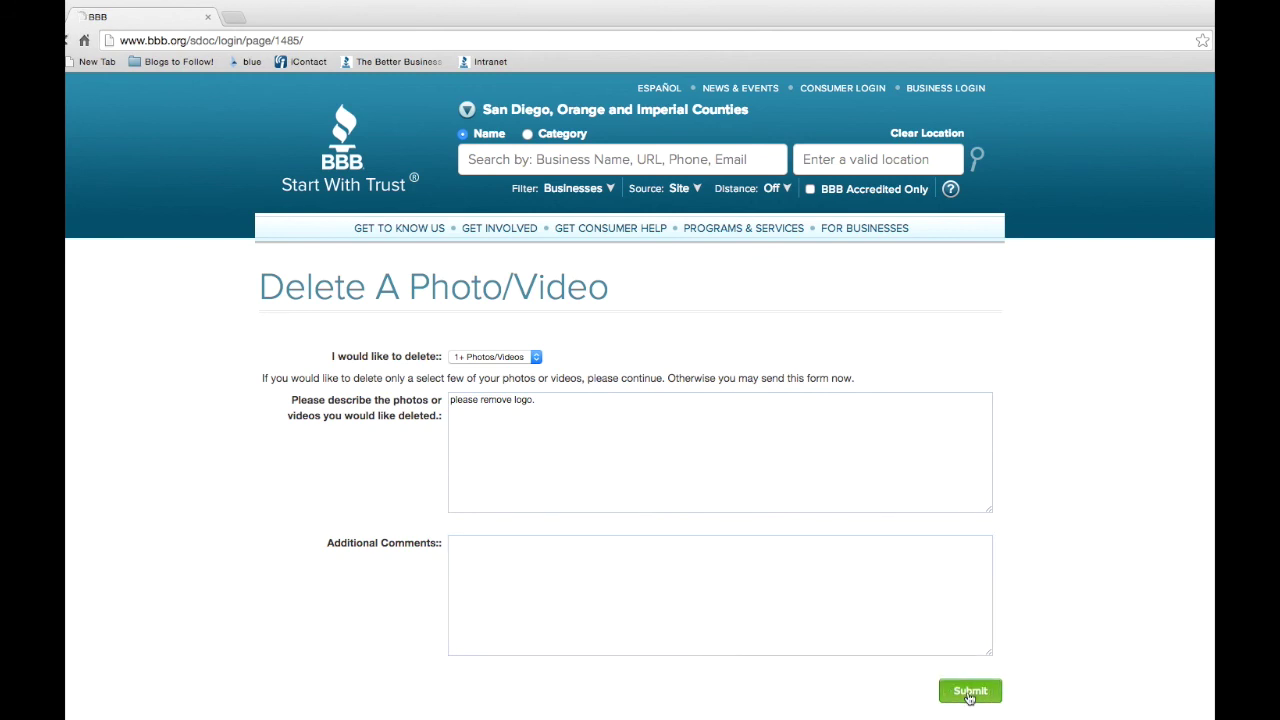